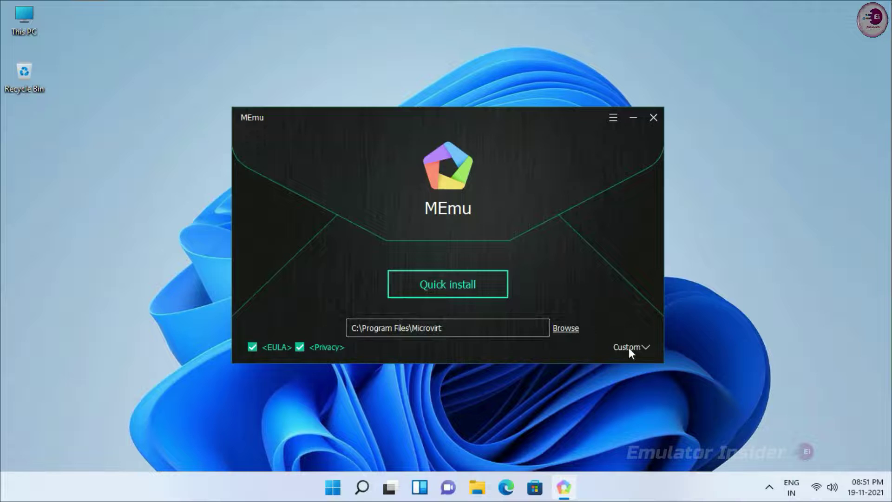
- Start the quick install of MEmu, acknowledge the anti-virus notice and accept the emulator driver repair
{"action": "left_click", "coordinate": [462, 290]}
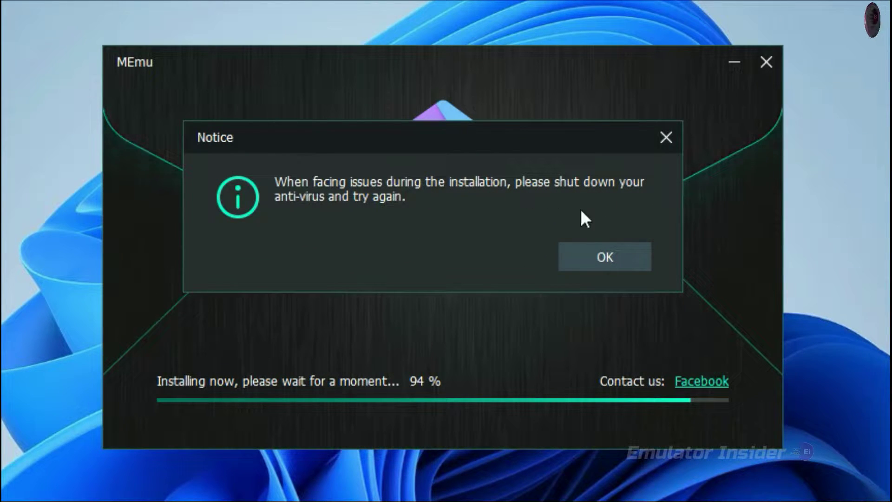
{"action": "left_click", "coordinate": [602, 256]}
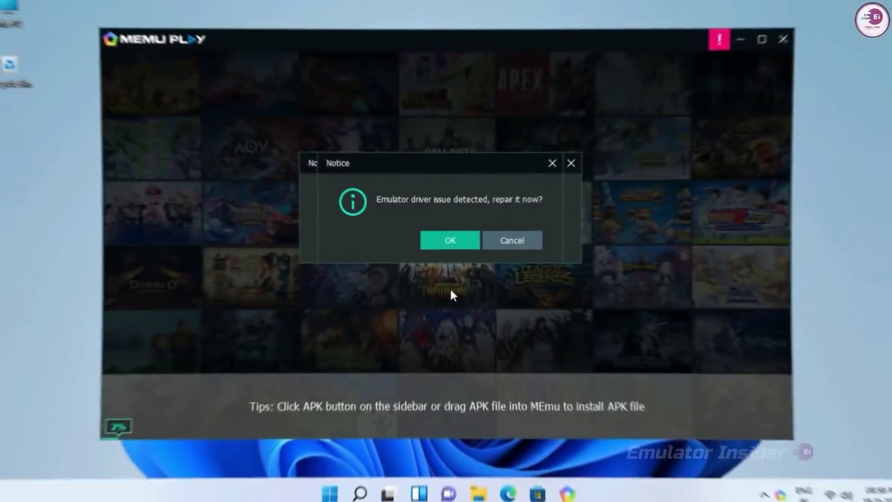
{"action": "left_click", "coordinate": [450, 243]}
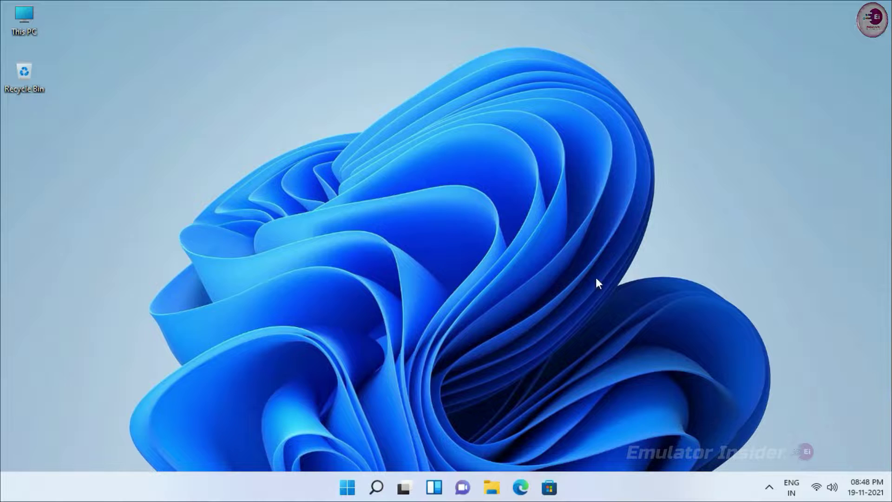
- Open Google Chrome and search Google for "MEmu Play New Version"
{"action": "left_click", "coordinate": [345, 489]}
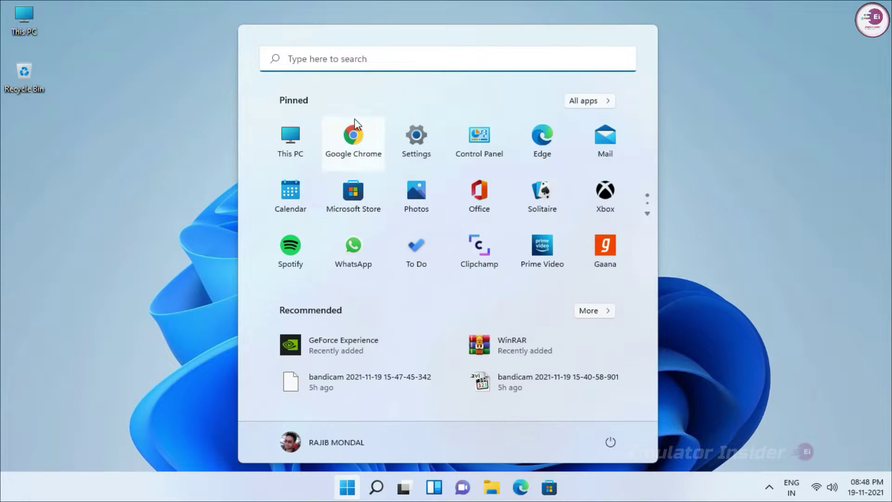
{"action": "left_click", "coordinate": [352, 135]}
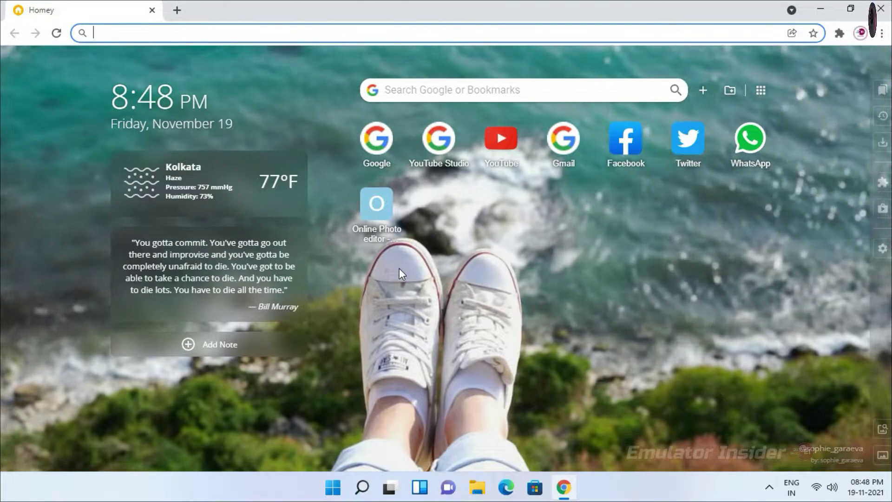
{"action": "left_click", "coordinate": [400, 269]}
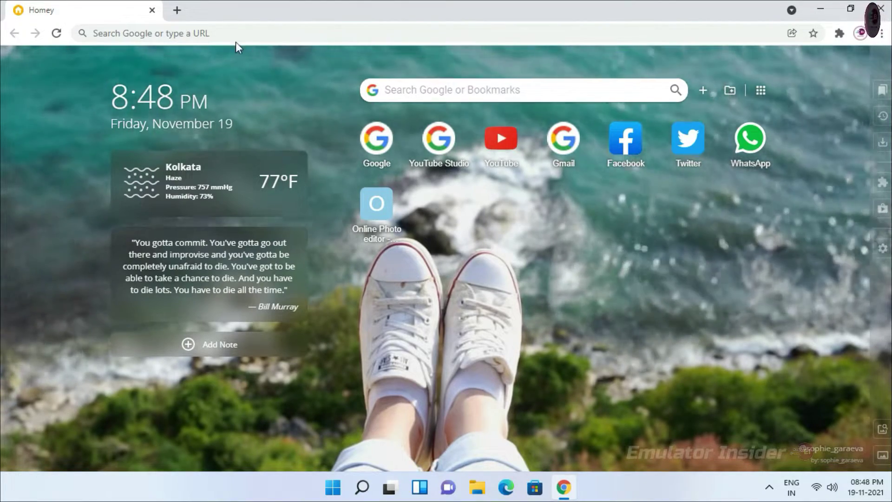
{"action": "left_click", "coordinate": [237, 33]}
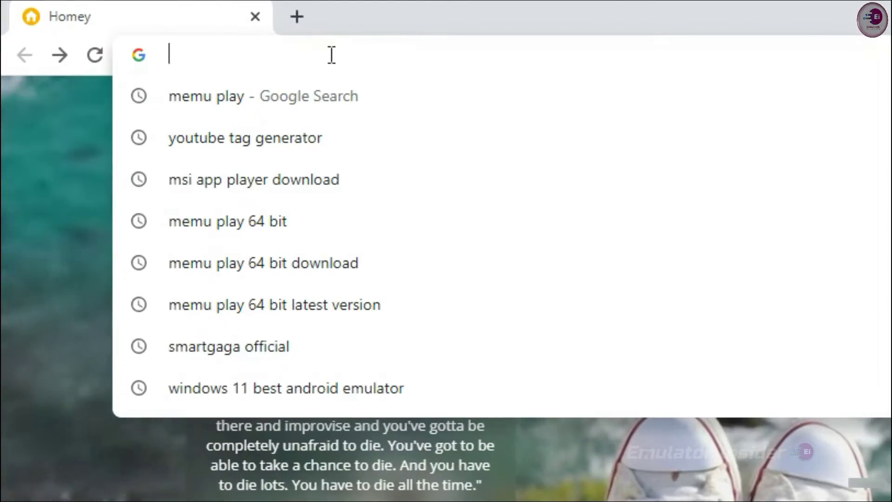
{"action": "type", "text": "MEmu Play N"}
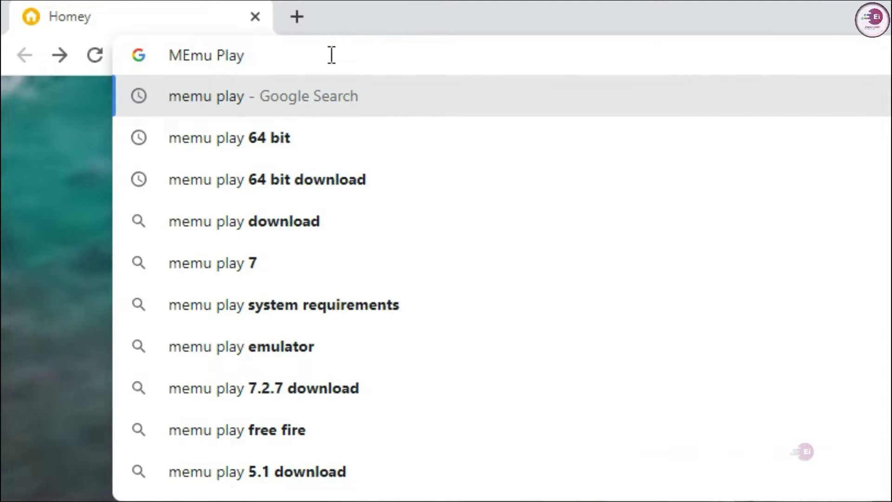
{"action": "type", "text": "ew Version"}
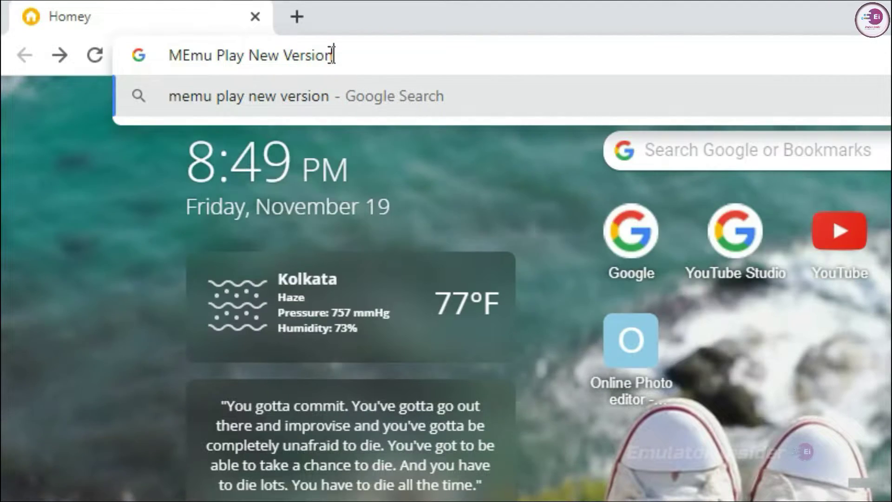
{"action": "left_click", "coordinate": [300, 103]}
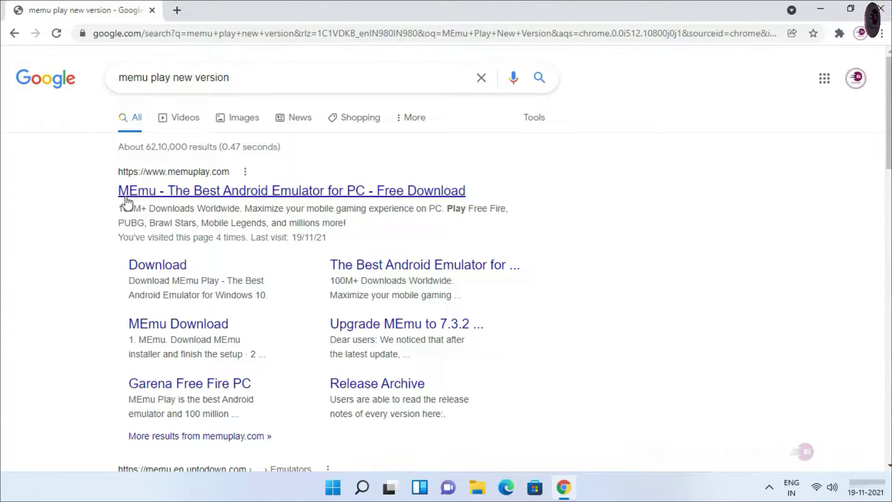
- Download the MEmu installer, version 7.6.3, from memuplay.com and show it in a maximised Downloads folder with the browser closed
{"action": "left_click", "coordinate": [281, 195]}
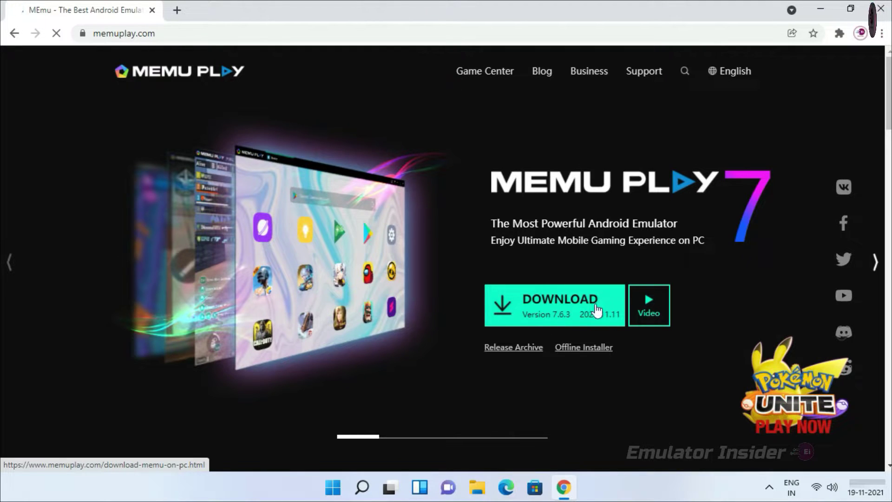
{"action": "left_click", "coordinate": [561, 312]}
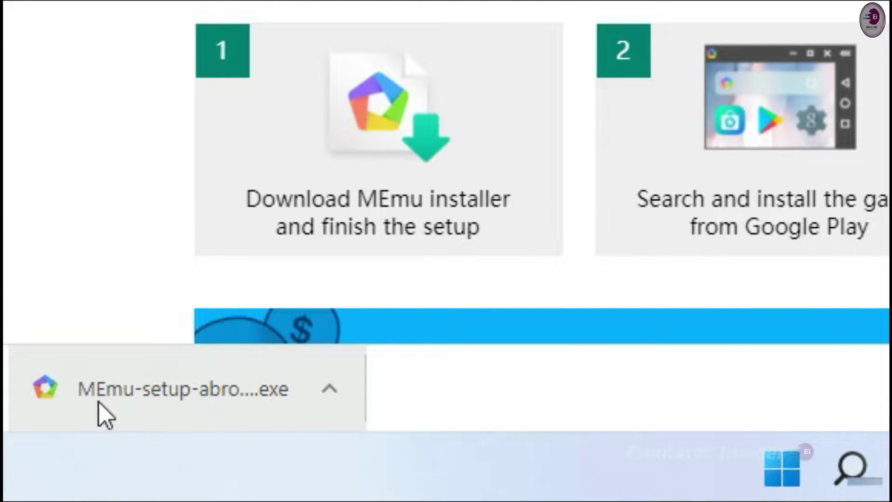
{"action": "left_click", "coordinate": [330, 394]}
{"action": "left_click", "coordinate": [387, 292]}
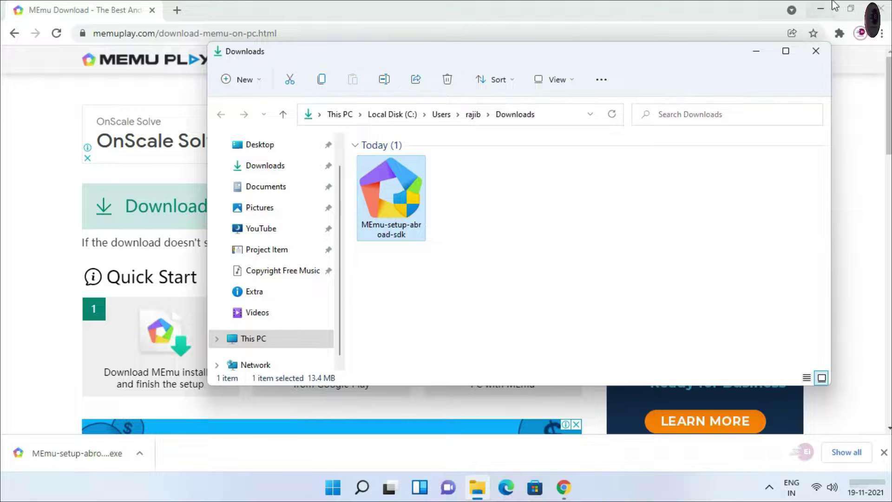
{"action": "left_click", "coordinate": [882, 8]}
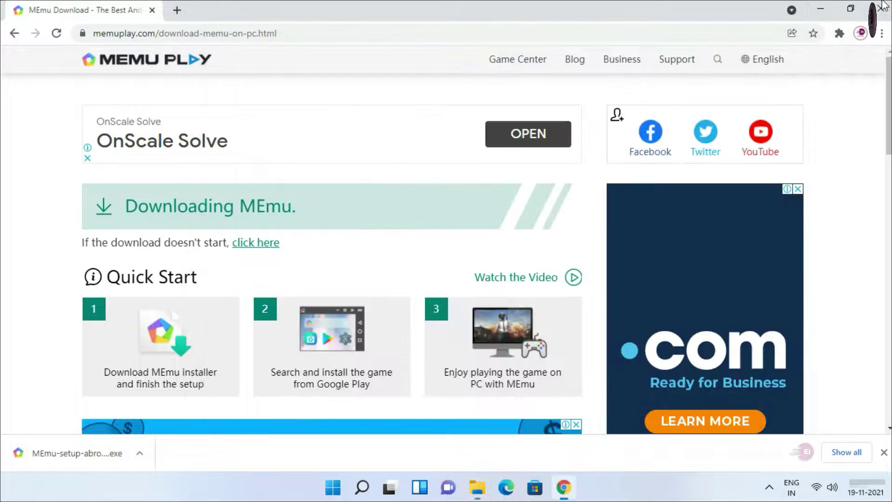
{"action": "left_click_drag", "start_coordinate": [475, 54], "coordinate": [436, 4]}
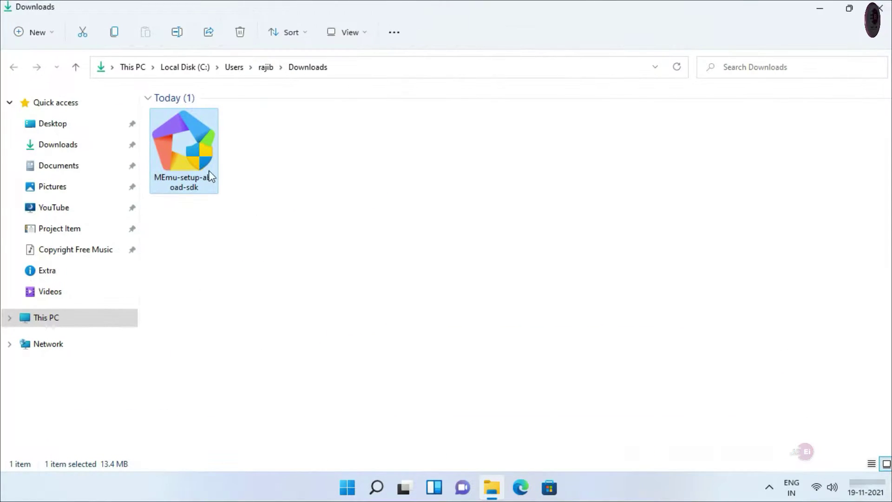
- Run the MEmu-setup-abroad-sdk installer as administrator and close the Downloads folder window
{"action": "right_click", "coordinate": [206, 139]}
{"action": "right_click", "coordinate": [198, 149]}
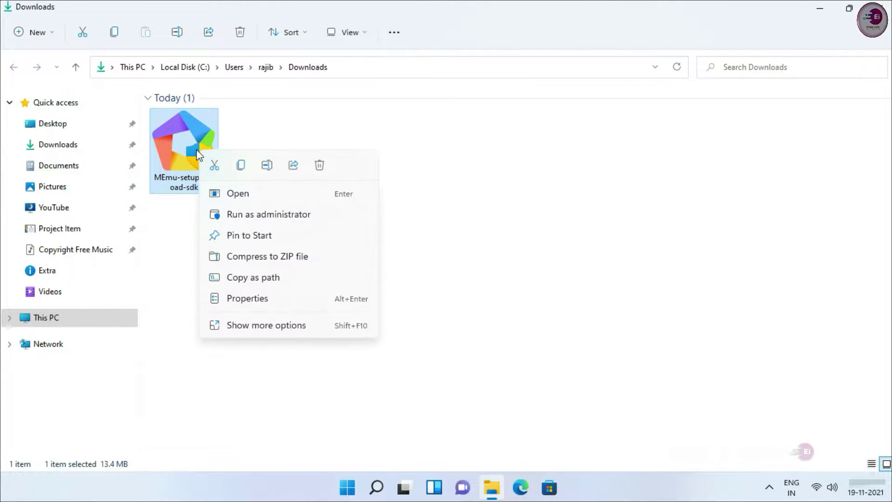
{"action": "left_click", "coordinate": [257, 215]}
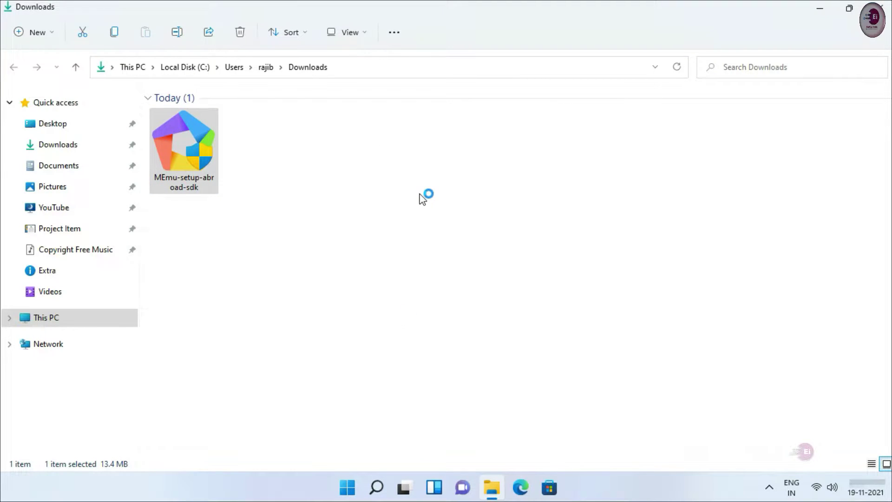
{"action": "left_click_drag", "start_coordinate": [439, 9], "coordinate": [436, 65]}
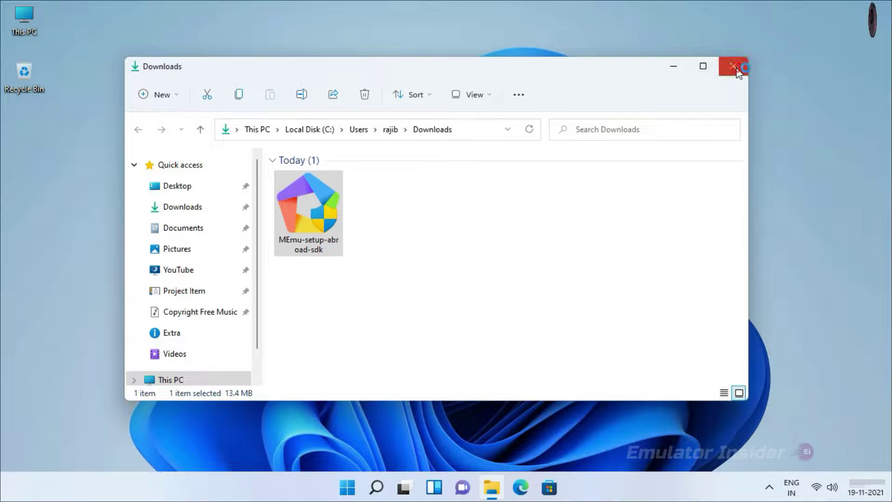
{"action": "left_click", "coordinate": [737, 66]}
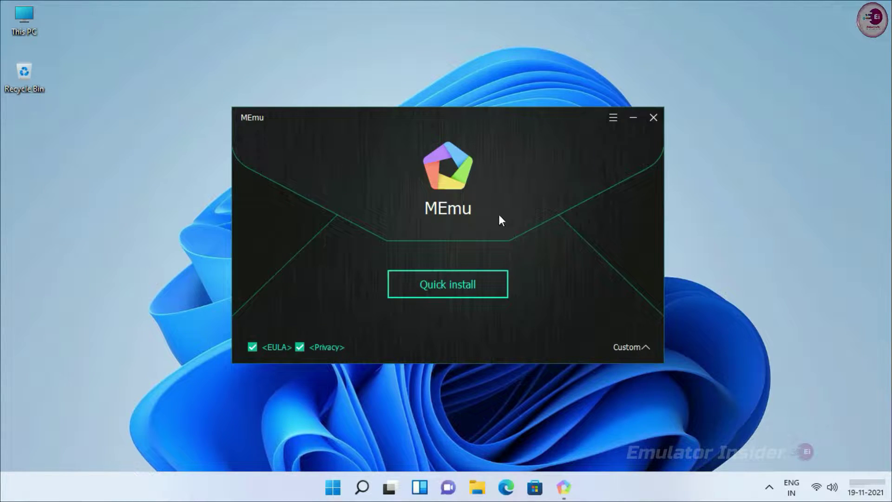
- Quick-install MEmu with the default install path, rejecting the optional Avast Free Antivirus offer and acknowledging the anti-virus notice
{"action": "left_click", "coordinate": [626, 348]}
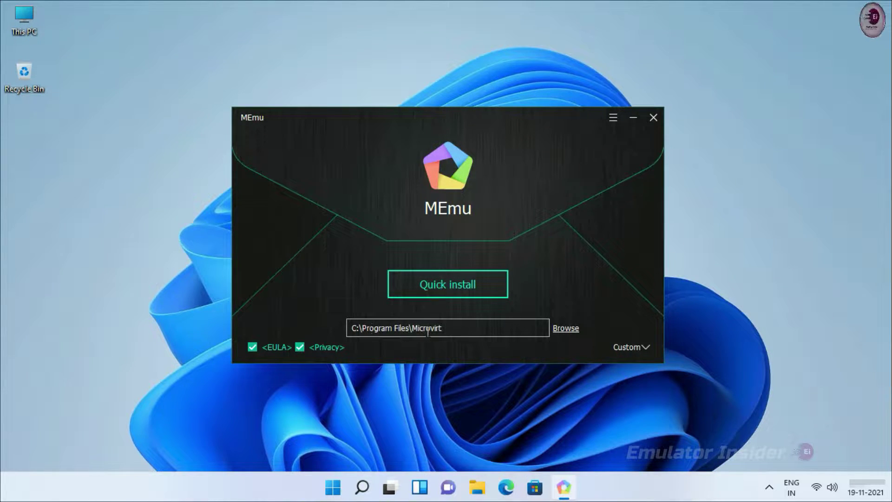
{"action": "left_click", "coordinate": [628, 347]}
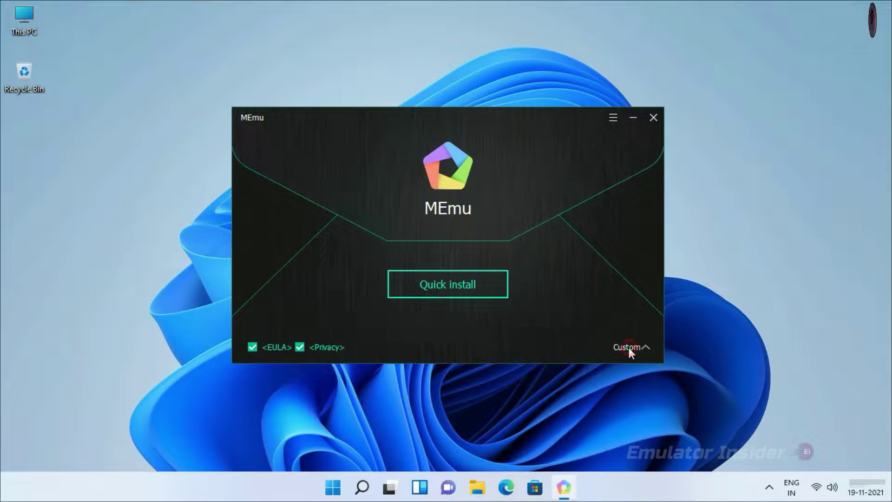
{"action": "left_click", "coordinate": [462, 291]}
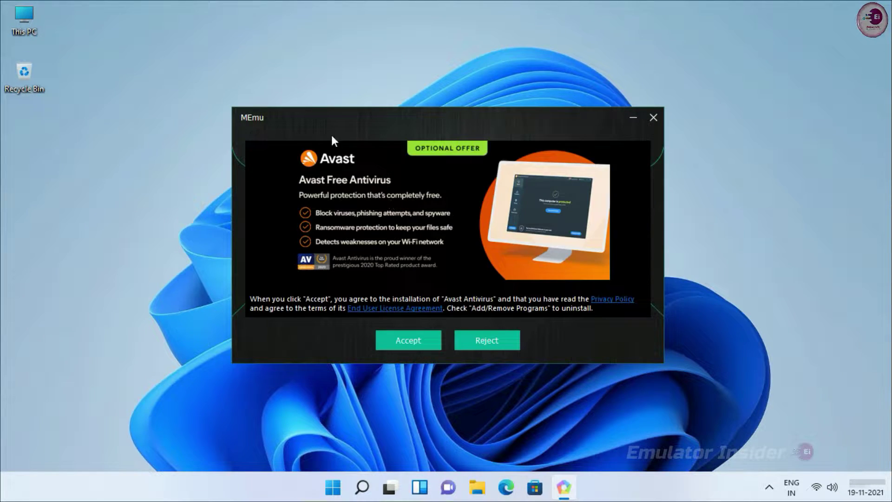
{"action": "left_click", "coordinate": [500, 342]}
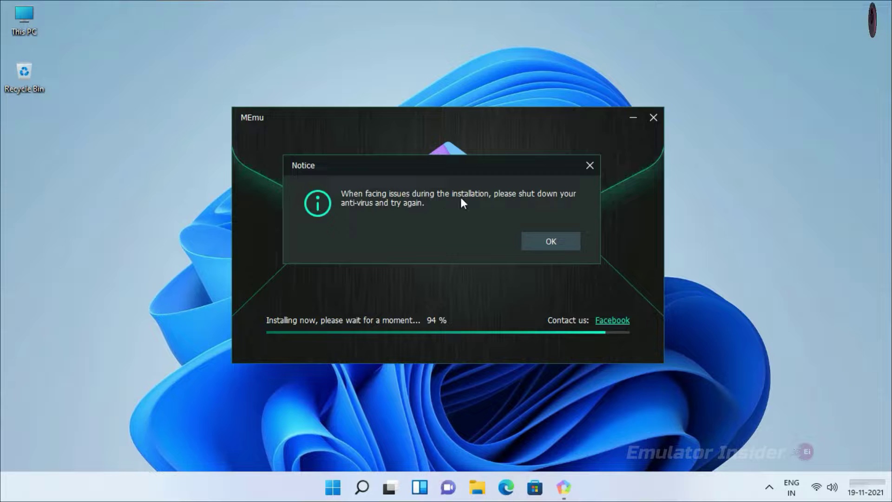
{"action": "left_click", "coordinate": [550, 239]}
{"action": "left_click", "coordinate": [454, 295]}
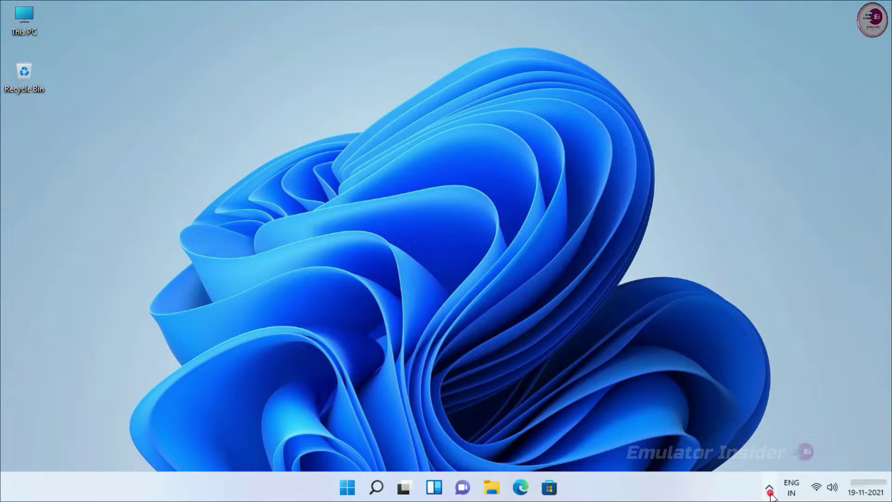
- Open Windows Security and go to the management page for Virus & threat protection settings
{"action": "left_click", "coordinate": [770, 491]}
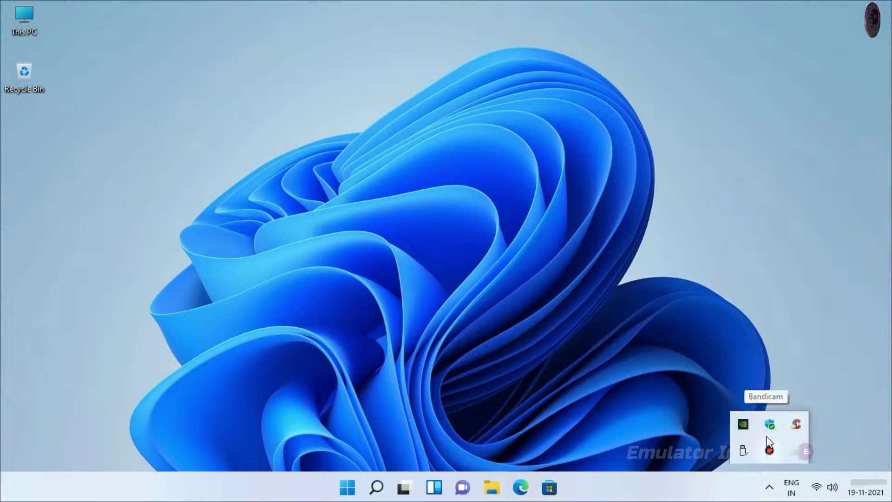
{"action": "left_click", "coordinate": [770, 424]}
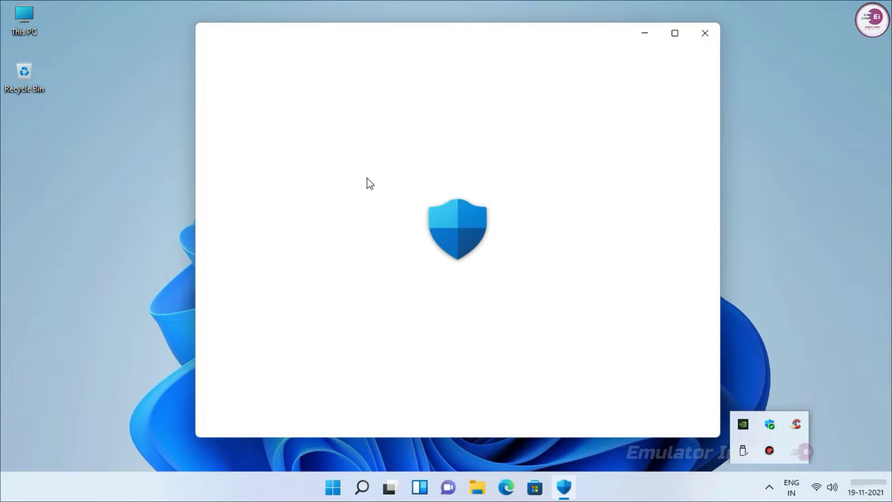
{"action": "left_click", "coordinate": [768, 237]}
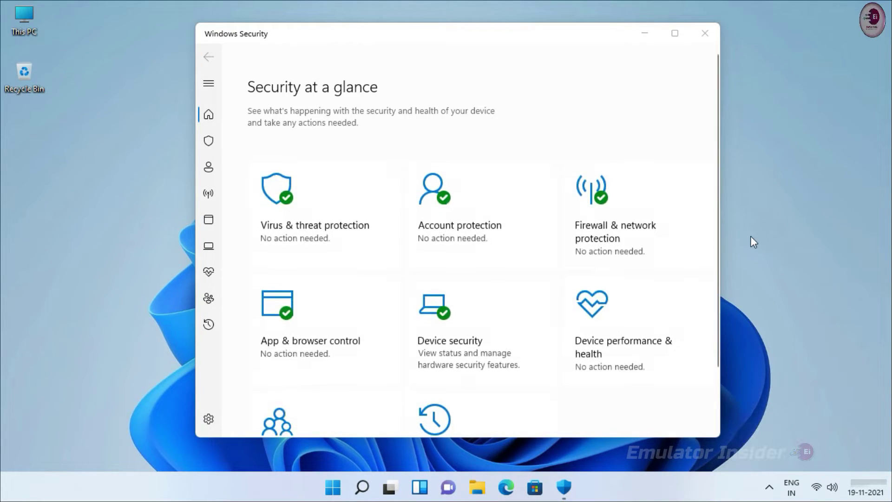
{"action": "scroll", "coordinate": [385, 241], "scroll_direction": "down", "scroll_amount": 3}
{"action": "scroll", "coordinate": [384, 241], "scroll_direction": "up", "scroll_amount": 3}
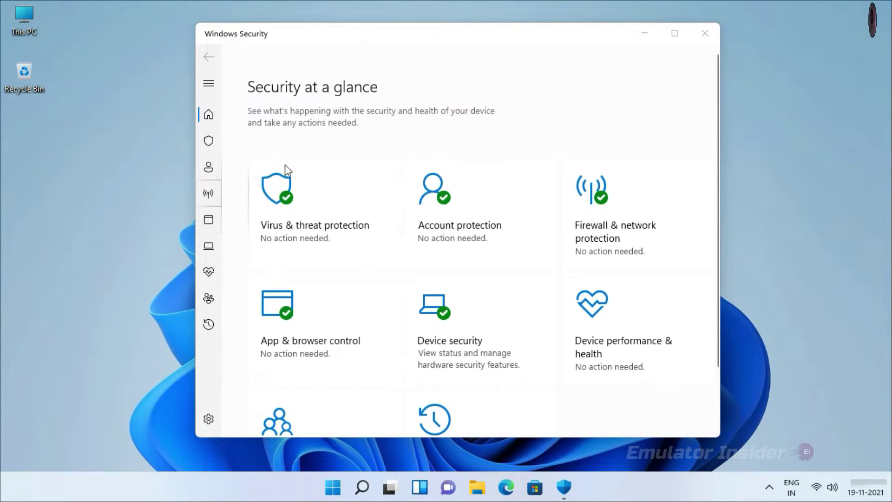
{"action": "left_click", "coordinate": [211, 142]}
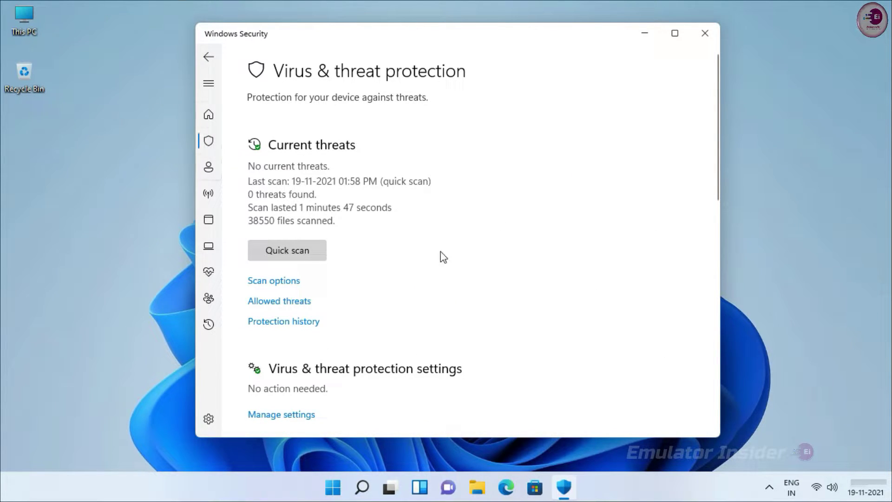
{"action": "scroll", "coordinate": [404, 324], "scroll_direction": "down", "scroll_amount": 3}
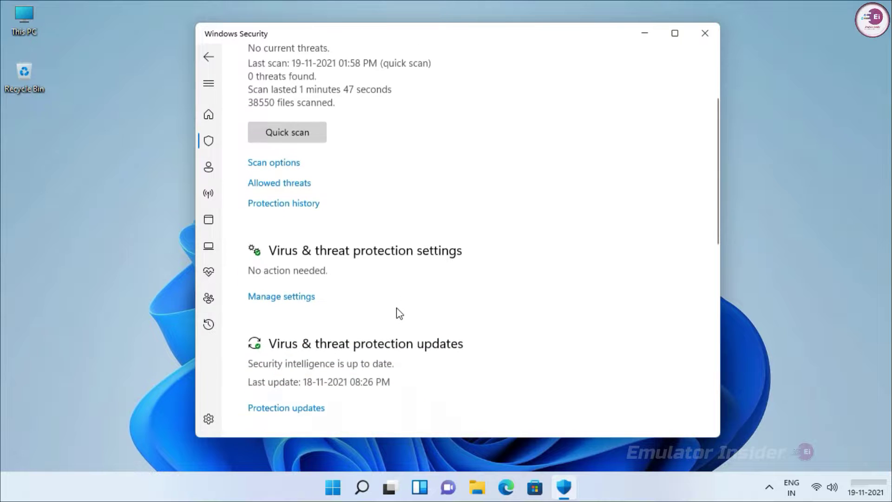
{"action": "left_click", "coordinate": [278, 302]}
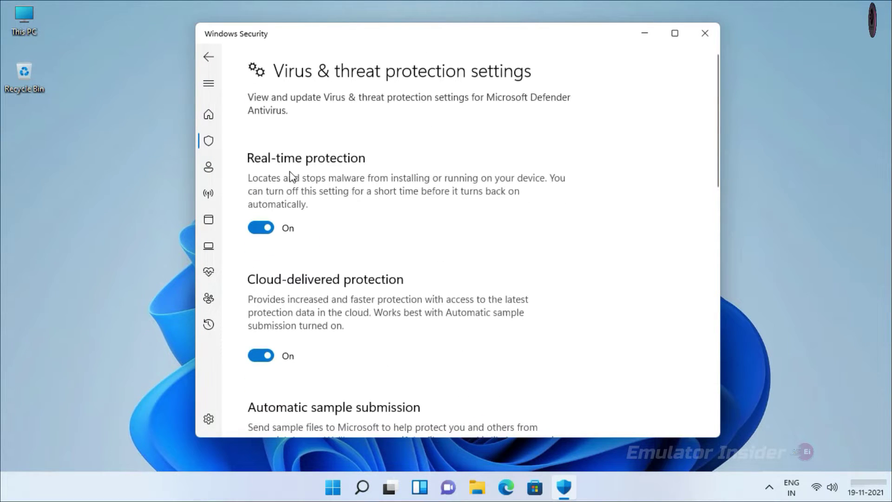
- Turn off Real-time protection, Cloud-delivered protection, Automatic sample submission and Tamper Protection
{"action": "left_click", "coordinate": [264, 230]}
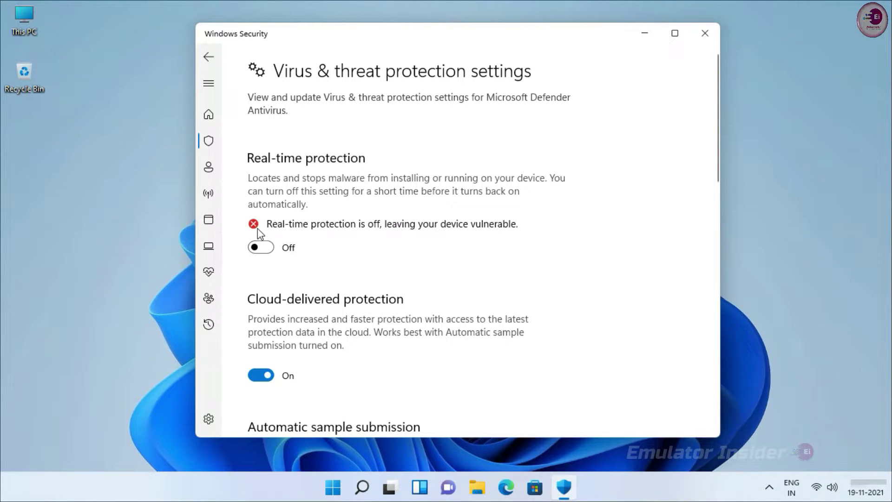
{"action": "scroll", "coordinate": [355, 252], "scroll_direction": "down", "scroll_amount": 3}
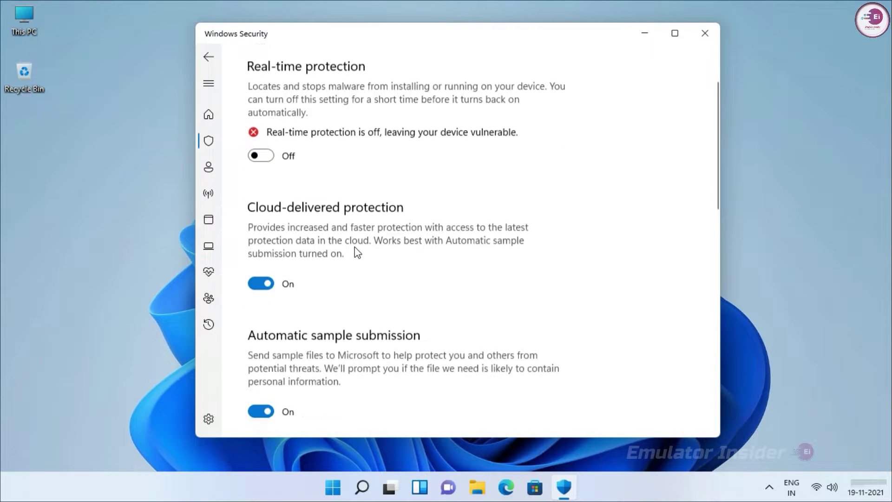
{"action": "left_click", "coordinate": [261, 313]}
{"action": "scroll", "coordinate": [325, 288], "scroll_direction": "down", "scroll_amount": 3}
{"action": "left_click", "coordinate": [261, 293]}
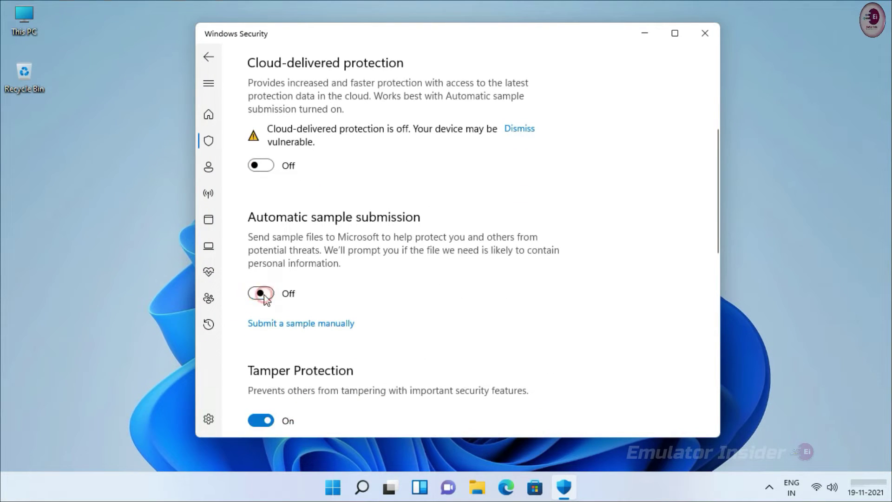
{"action": "scroll", "coordinate": [264, 294], "scroll_direction": "down", "scroll_amount": 3}
{"action": "left_click", "coordinate": [263, 329]}
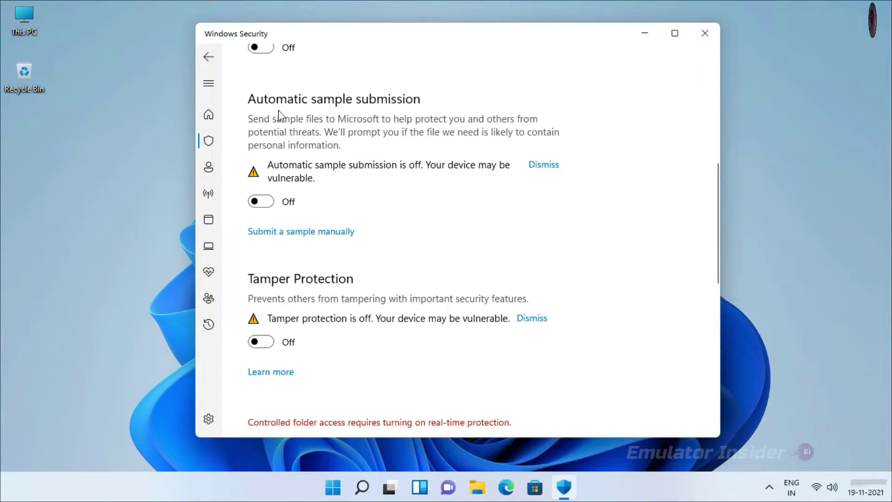
- Close Windows Security and check the notification area and the hidden system tray icons
{"action": "scroll", "coordinate": [484, 256], "scroll_direction": "up", "scroll_amount": 10}
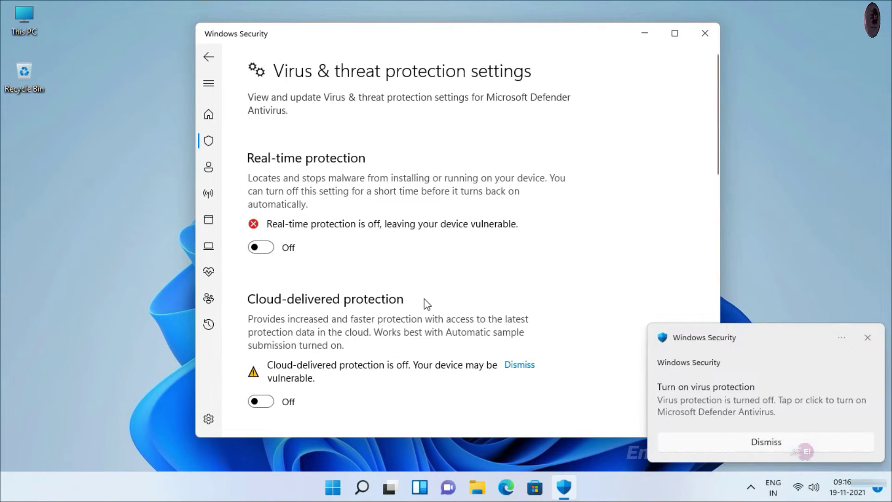
{"action": "left_click", "coordinate": [704, 33]}
{"action": "left_click", "coordinate": [879, 491]}
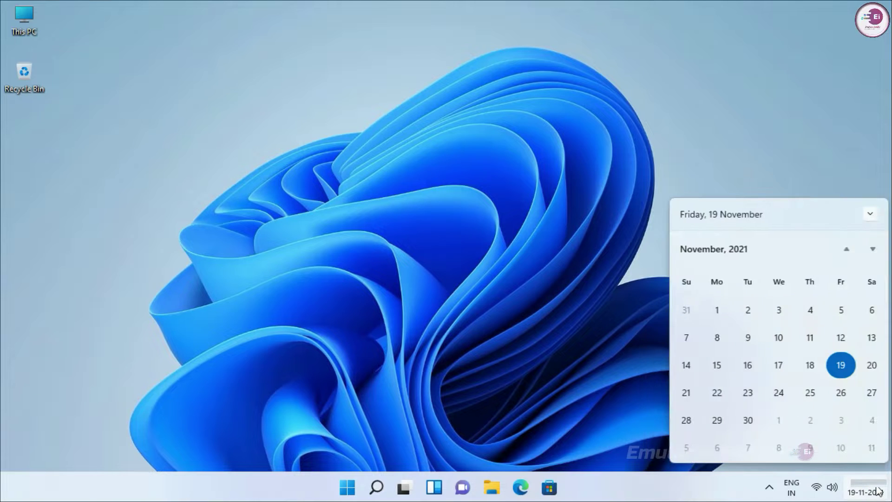
{"action": "left_click", "coordinate": [852, 24]}
{"action": "left_click", "coordinate": [575, 127]}
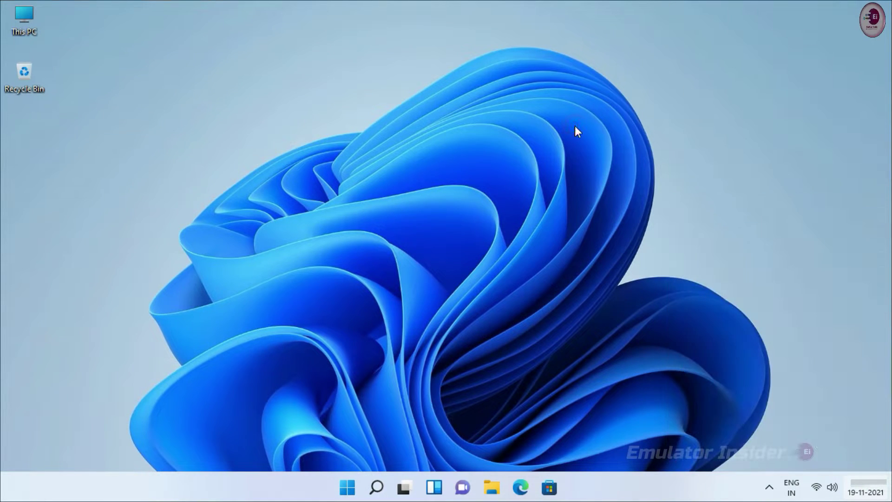
{"action": "left_click", "coordinate": [769, 487]}
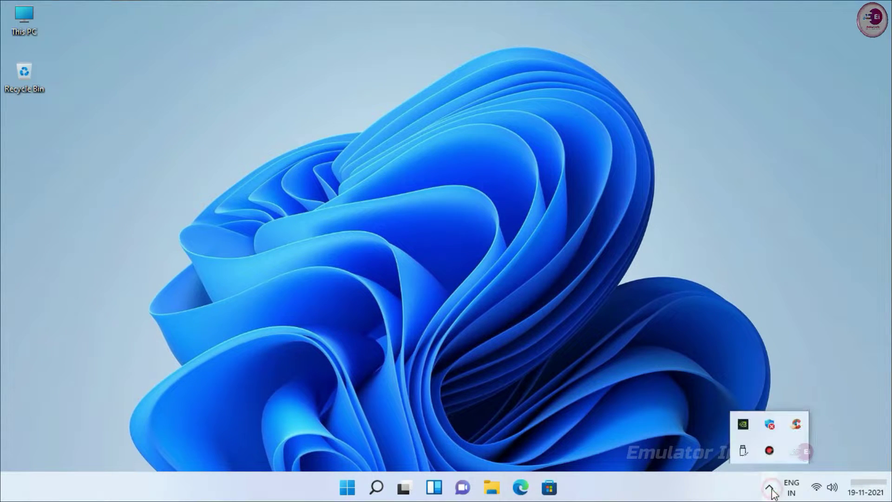
{"action": "left_click", "coordinate": [585, 292]}
- Run MEmu-setup-abroad-sdk from the Downloads folder as administrator again and close the folder window
{"action": "mouse_move", "coordinate": [876, 256]}
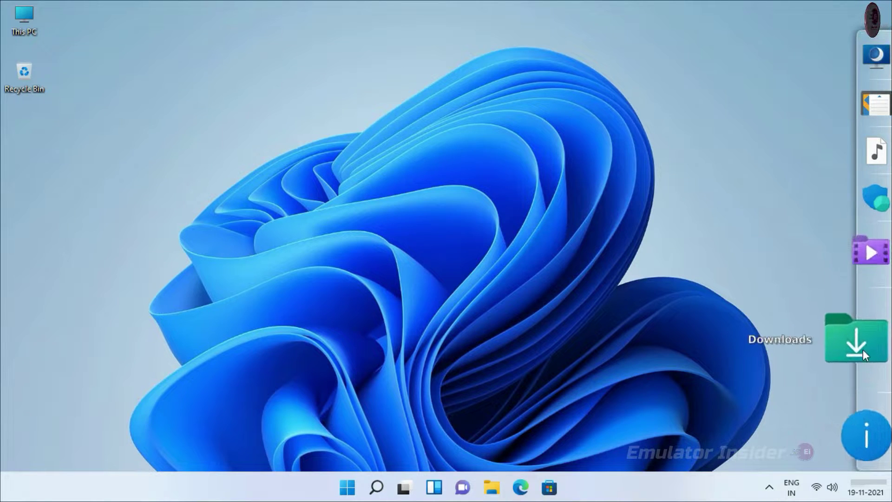
{"action": "left_click", "coordinate": [863, 353]}
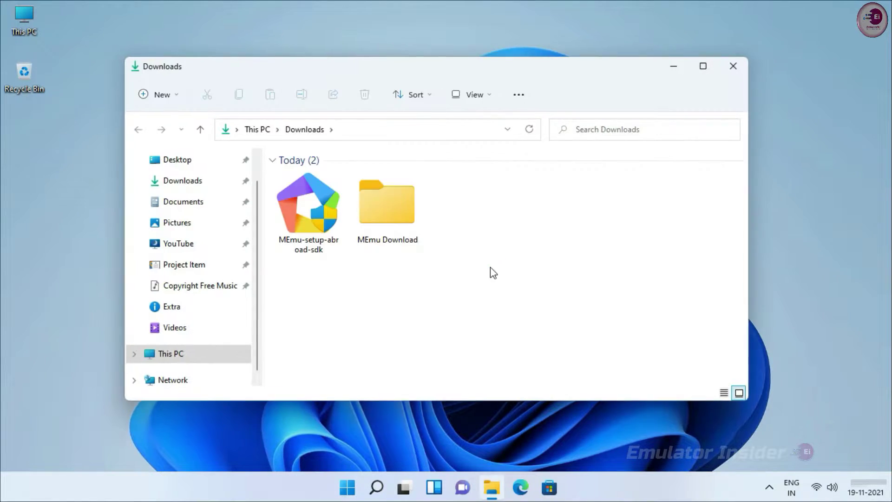
{"action": "left_click", "coordinate": [310, 213]}
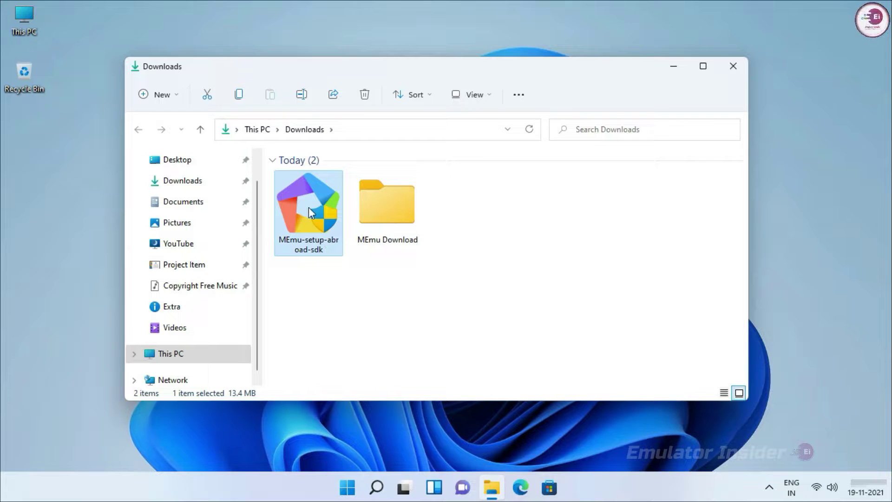
{"action": "right_click", "coordinate": [310, 212]}
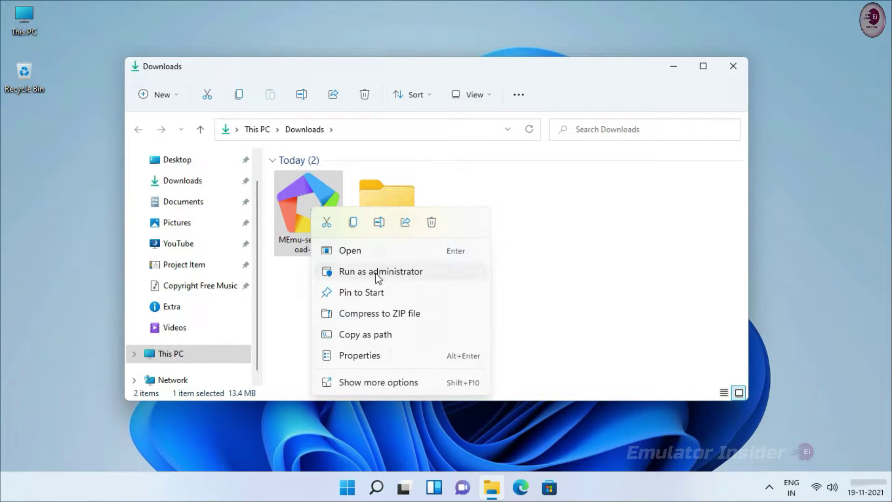
{"action": "left_click", "coordinate": [362, 274]}
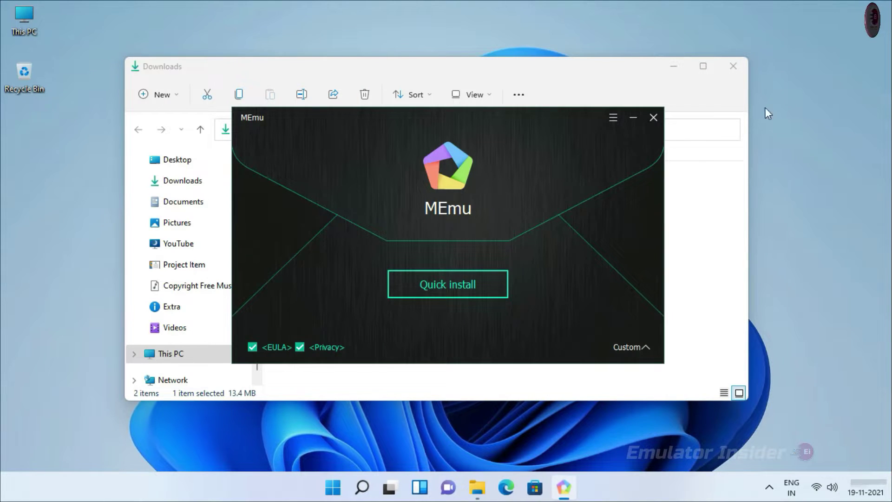
{"action": "left_click", "coordinate": [733, 66]}
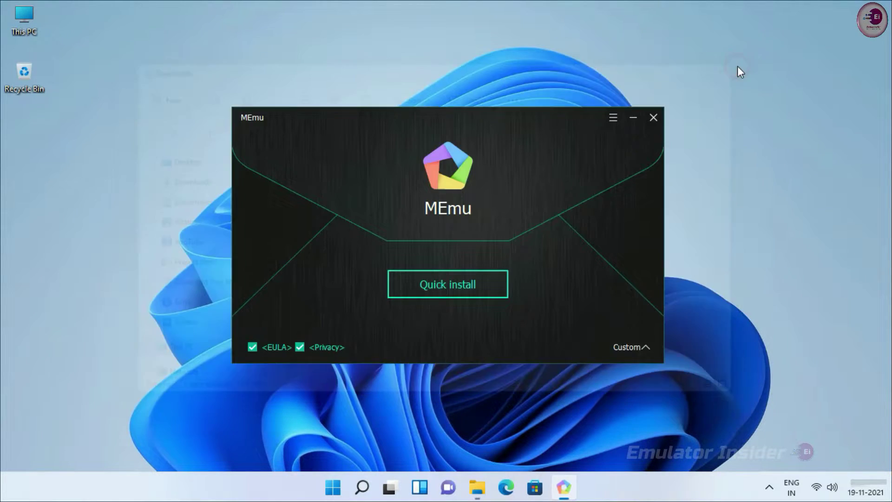
- Check the custom install path, quick-install MEmu to the default location and reject the optional Secure Browser offer
{"action": "left_click", "coordinate": [623, 351]}
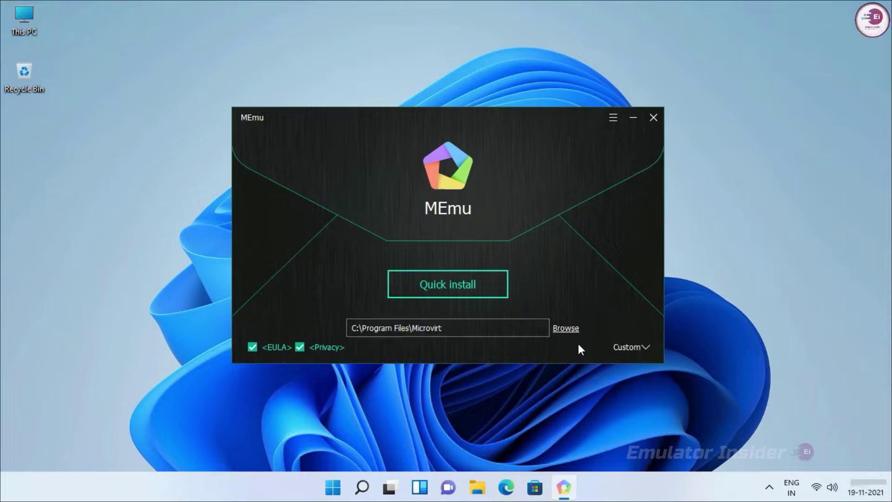
{"action": "left_click", "coordinate": [639, 350]}
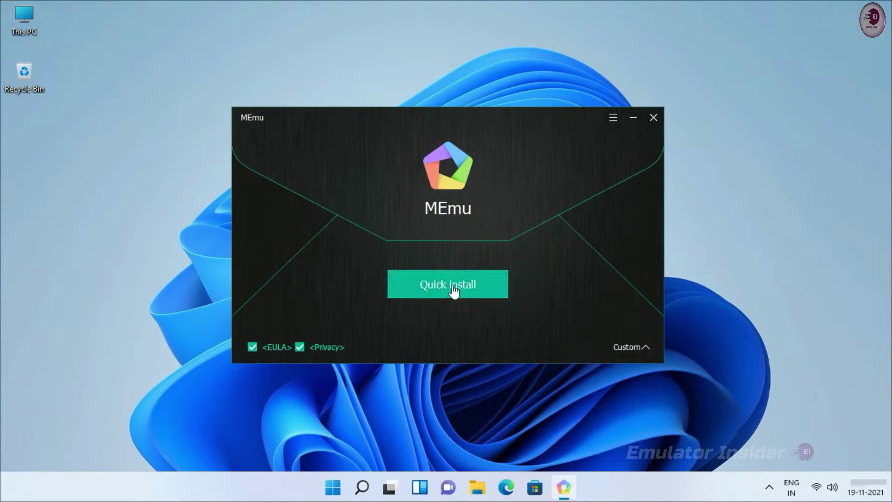
{"action": "left_click", "coordinate": [455, 286]}
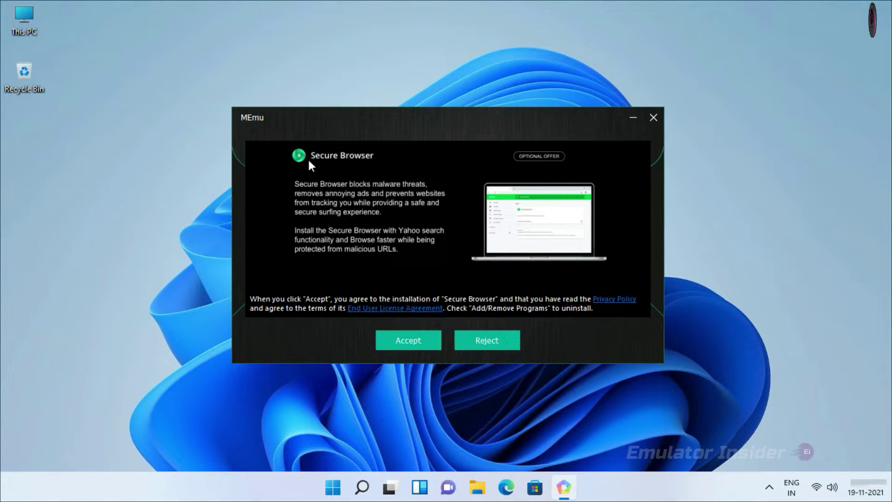
{"action": "left_click", "coordinate": [486, 343]}
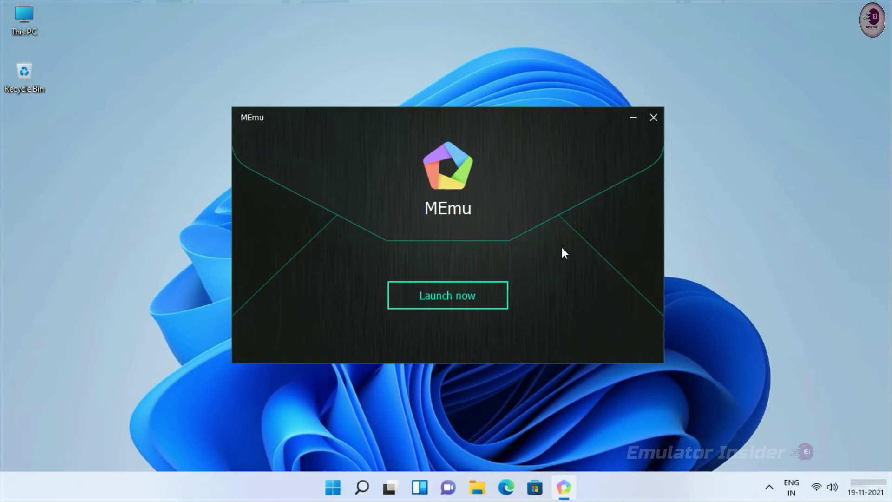
- Launch MEmu from the finished installer and point out the new MEmu and Multi-MEmu desktop shortcuts
{"action": "left_click", "coordinate": [469, 292]}
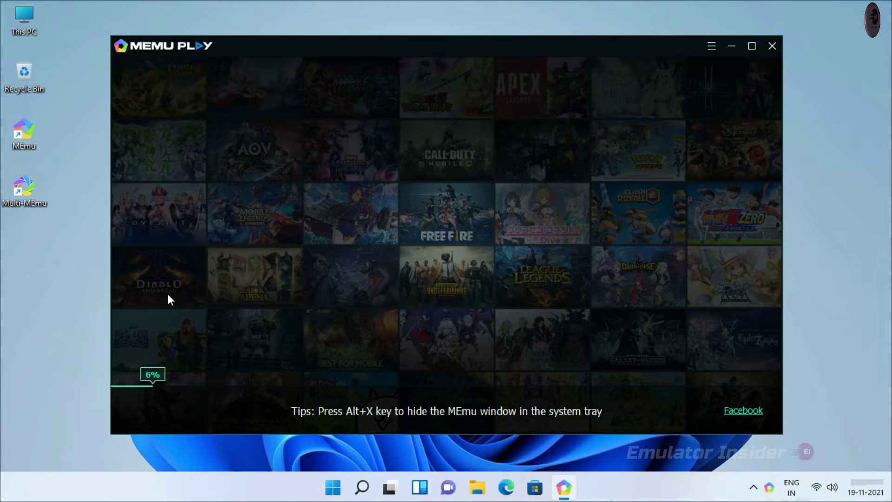
{"action": "left_click_drag", "start_coordinate": [54, 123], "coordinate": [7, 219]}
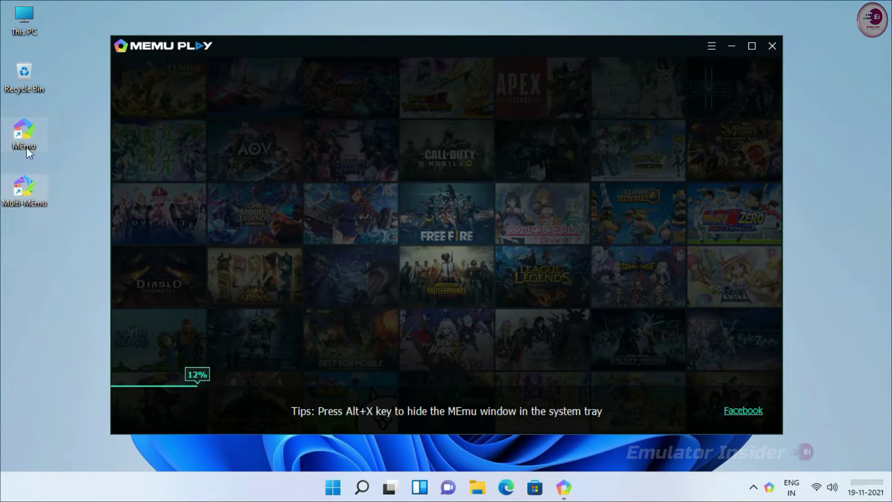
{"action": "left_click_drag", "start_coordinate": [63, 117], "coordinate": [9, 204]}
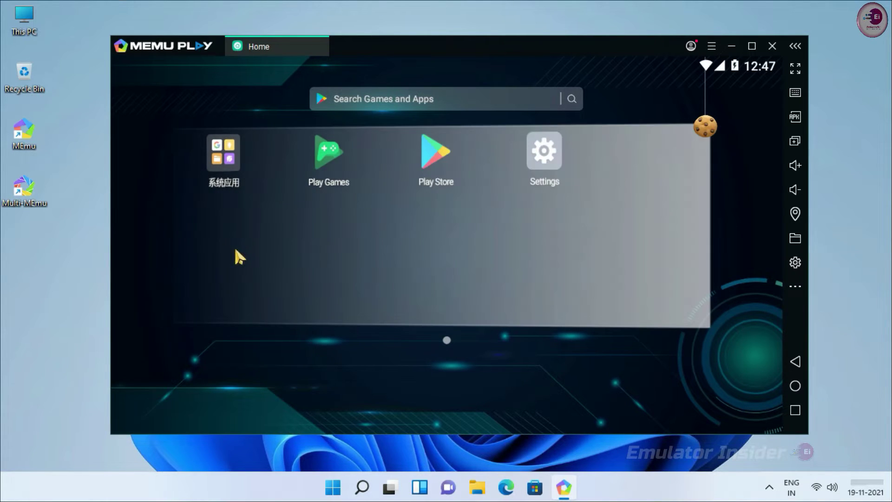
- Open Windows Security, go to the Virus & threat protection settings management page and turn on Real-time protection
{"action": "left_click", "coordinate": [770, 485]}
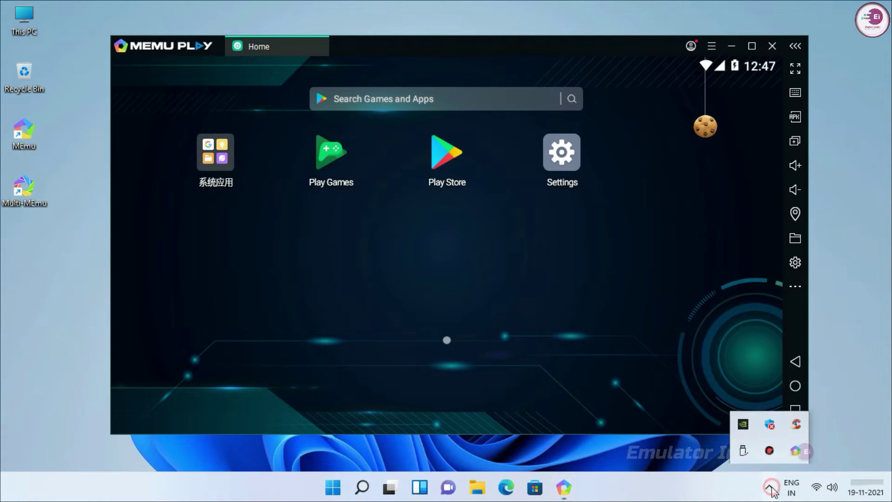
{"action": "left_click", "coordinate": [770, 427]}
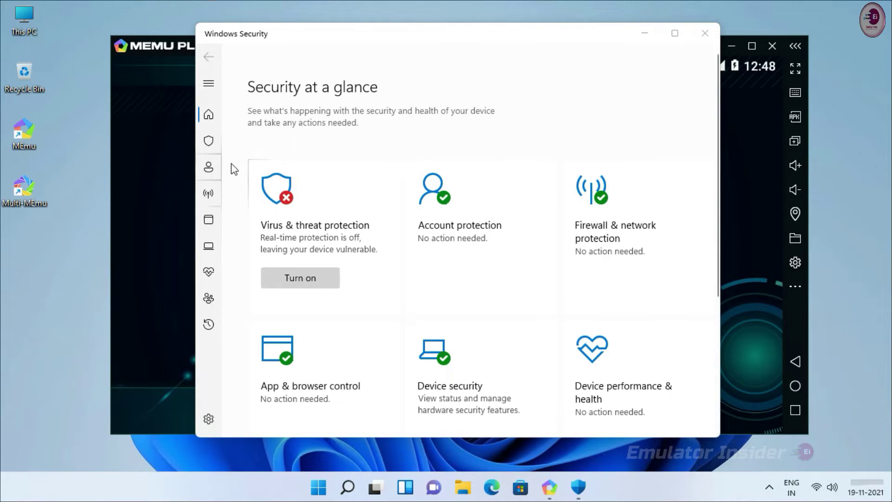
{"action": "left_click", "coordinate": [211, 144]}
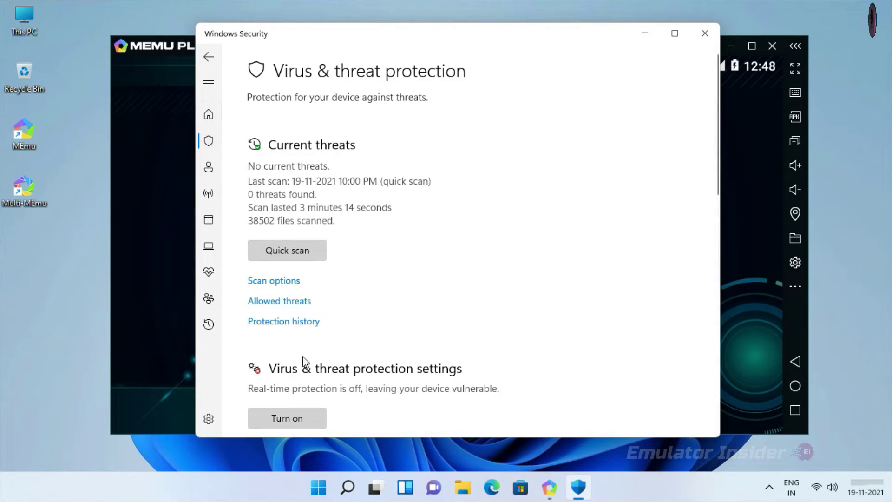
{"action": "scroll", "coordinate": [430, 324], "scroll_direction": "down", "scroll_amount": 3}
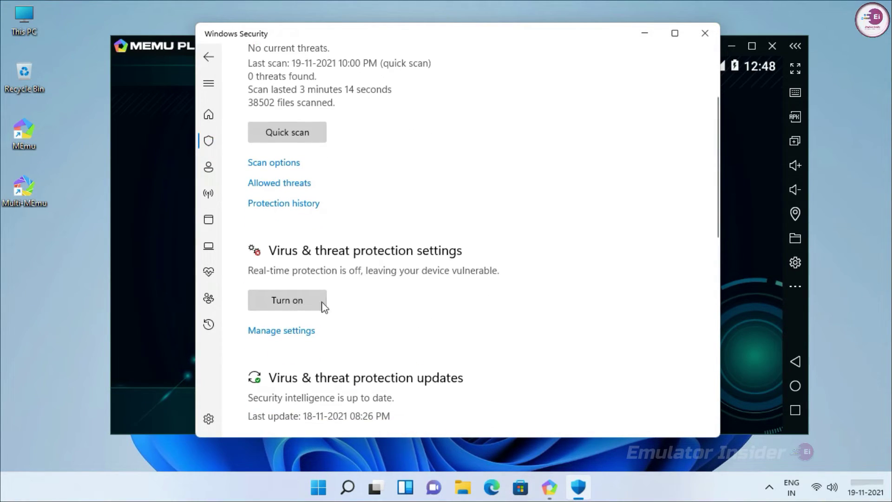
{"action": "left_click", "coordinate": [282, 331]}
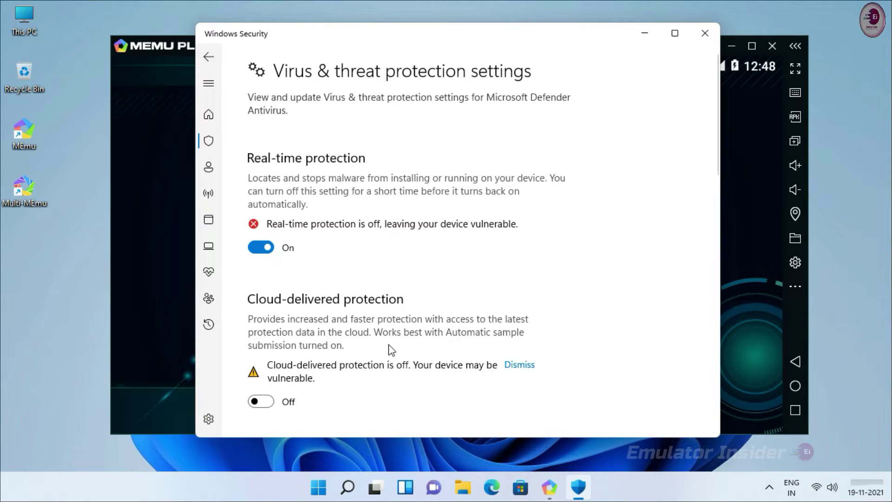
- Turn on Cloud-delivered protection, Automatic sample submission and Tamper Protection
{"action": "scroll", "coordinate": [392, 349], "scroll_direction": "down", "scroll_amount": 3}
{"action": "left_click", "coordinate": [259, 321]}
{"action": "scroll", "coordinate": [325, 330], "scroll_direction": "down", "scroll_amount": 2}
{"action": "left_click", "coordinate": [268, 330]}
{"action": "scroll", "coordinate": [321, 322], "scroll_direction": "down", "scroll_amount": 4}
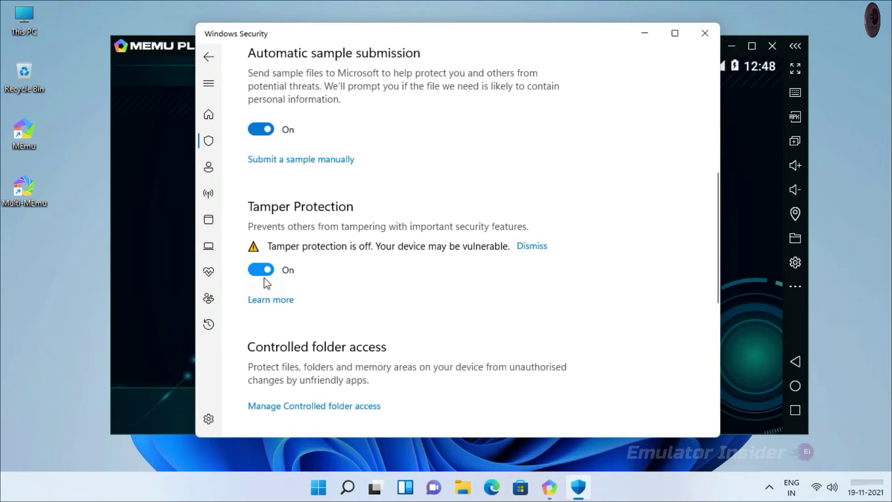
- Go back to the Security at a glance page and close Windows Security
{"action": "scroll", "coordinate": [361, 244], "scroll_direction": "up", "scroll_amount": 10}
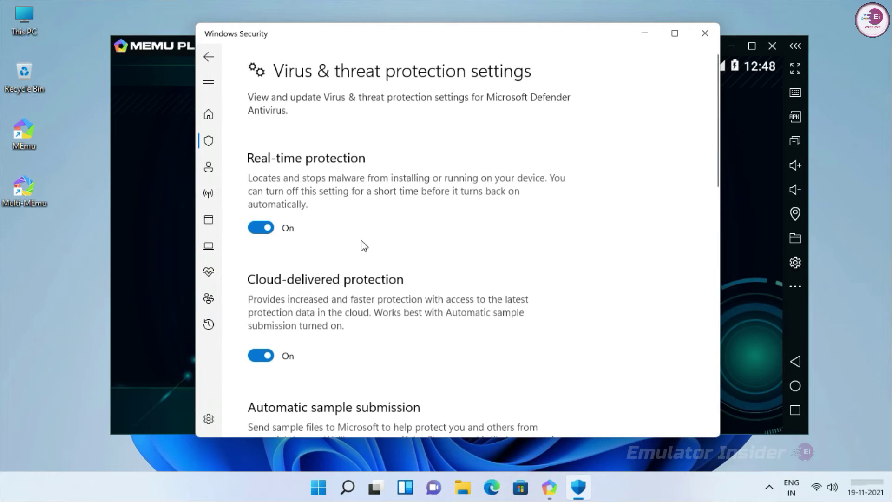
{"action": "left_click", "coordinate": [209, 56]}
{"action": "left_click", "coordinate": [209, 57]}
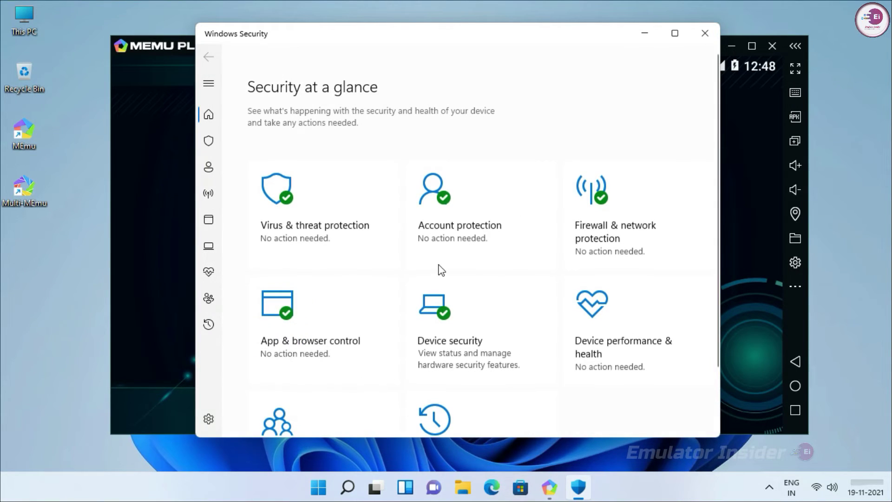
{"action": "left_click", "coordinate": [704, 34]}
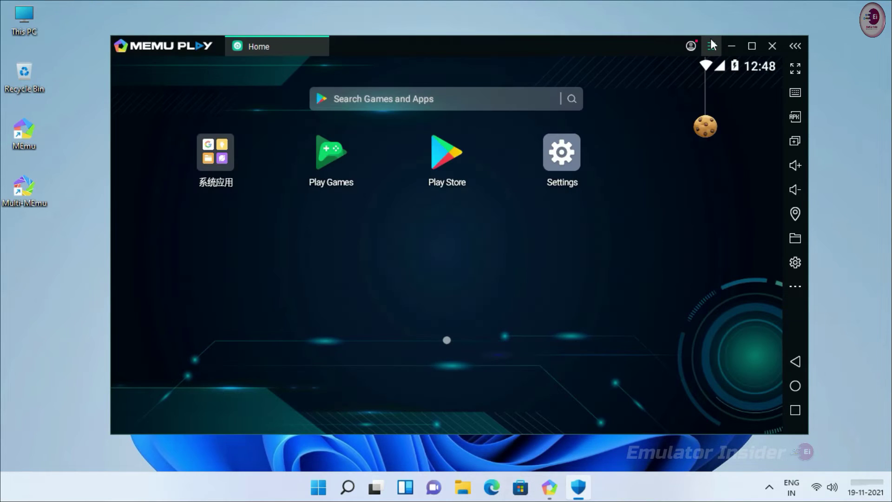
- Open the emulator's Android Settings and examine the Android version in the About tablet details
{"action": "left_click_drag", "start_coordinate": [177, 233], "coordinate": [630, 231]}
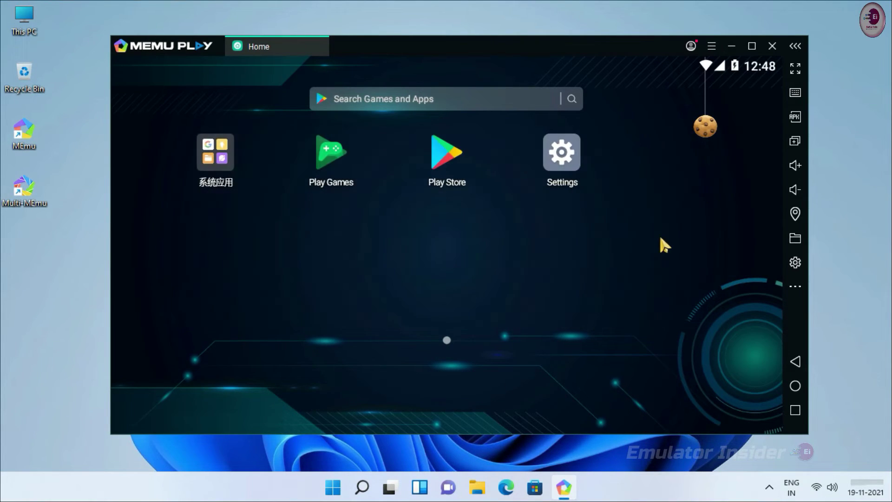
{"action": "left_click", "coordinate": [571, 163]}
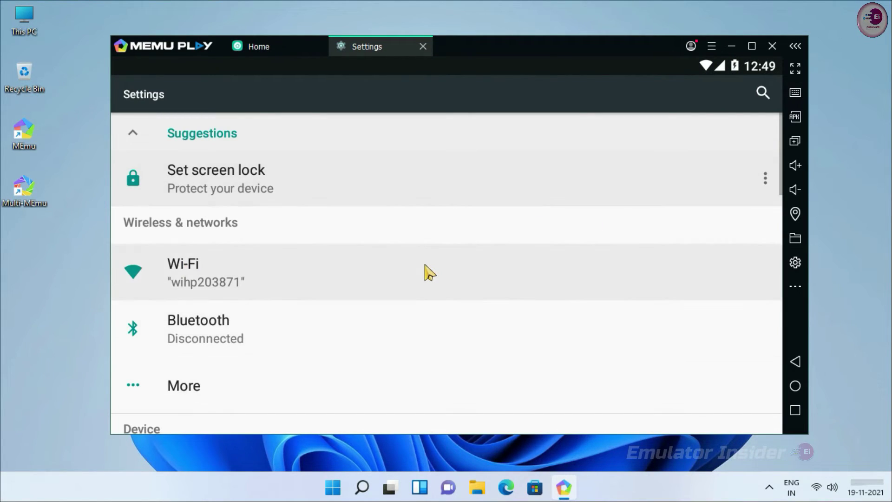
{"action": "scroll", "coordinate": [424, 271], "scroll_direction": "down", "scroll_amount": 10}
{"action": "scroll", "coordinate": [426, 266], "scroll_direction": "down", "scroll_amount": 5}
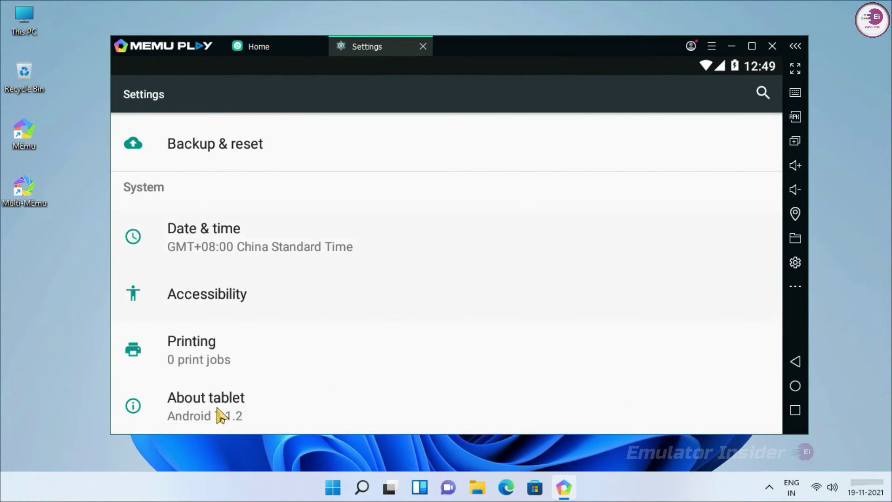
{"action": "left_click", "coordinate": [197, 424]}
{"action": "left_click", "coordinate": [357, 402]}
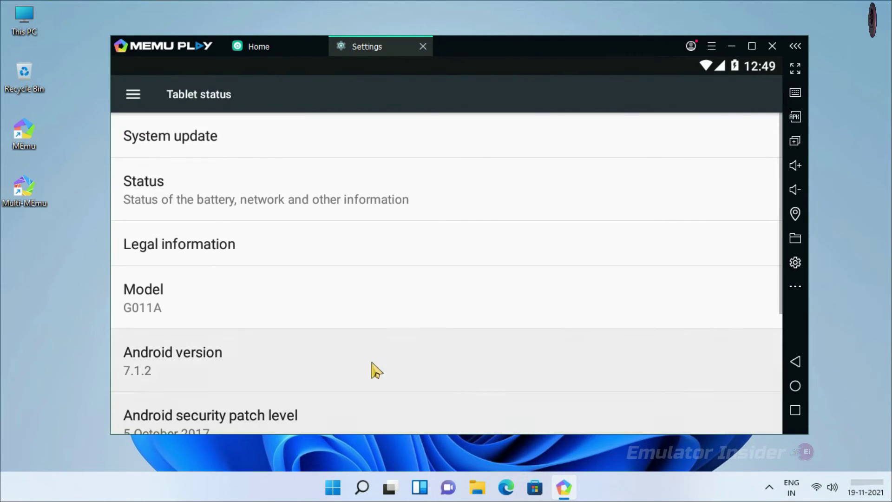
{"action": "scroll", "coordinate": [372, 252], "scroll_direction": "down", "scroll_amount": 3}
{"action": "scroll", "coordinate": [214, 262], "scroll_direction": "down", "scroll_amount": 1}
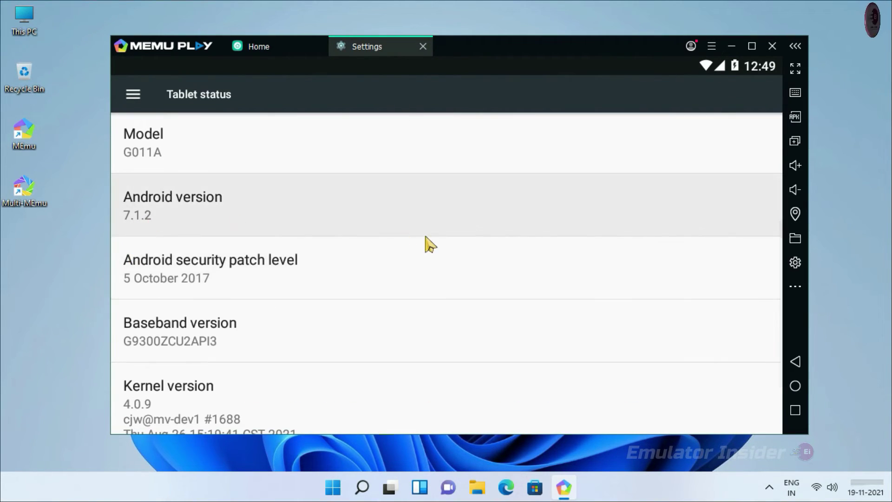
{"action": "scroll", "coordinate": [415, 225], "scroll_direction": "up", "scroll_amount": 3}
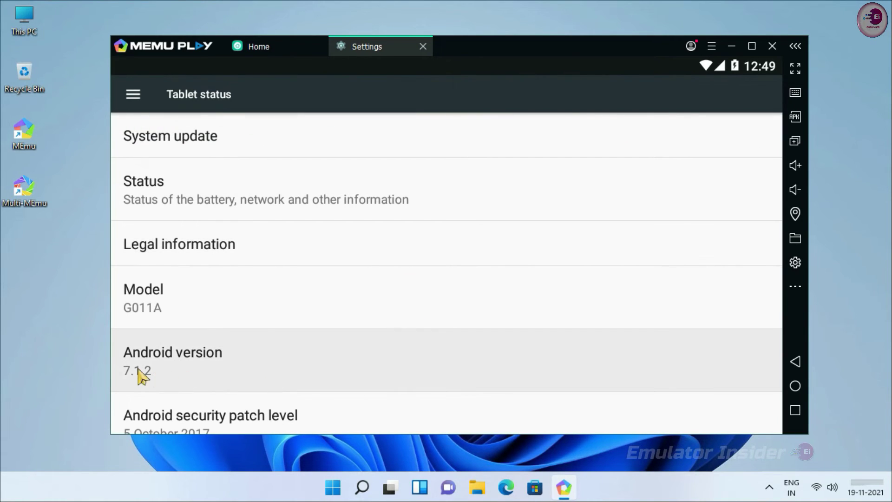
{"action": "scroll", "coordinate": [307, 330], "scroll_direction": "down", "scroll_amount": 2}
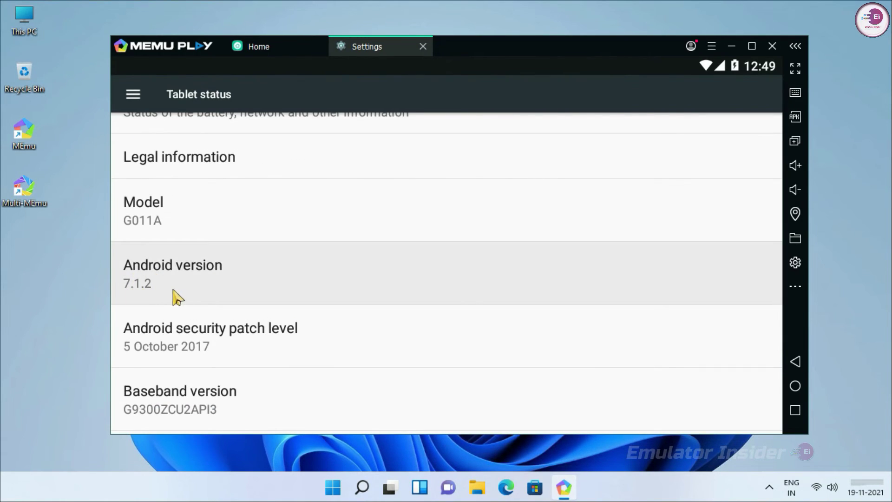
- Bring up the Android version's hidden logo screen and close Settings to return to the emulator's home screen
{"action": "left_click", "coordinate": [467, 283]}
{"action": "left_click", "coordinate": [467, 284]}
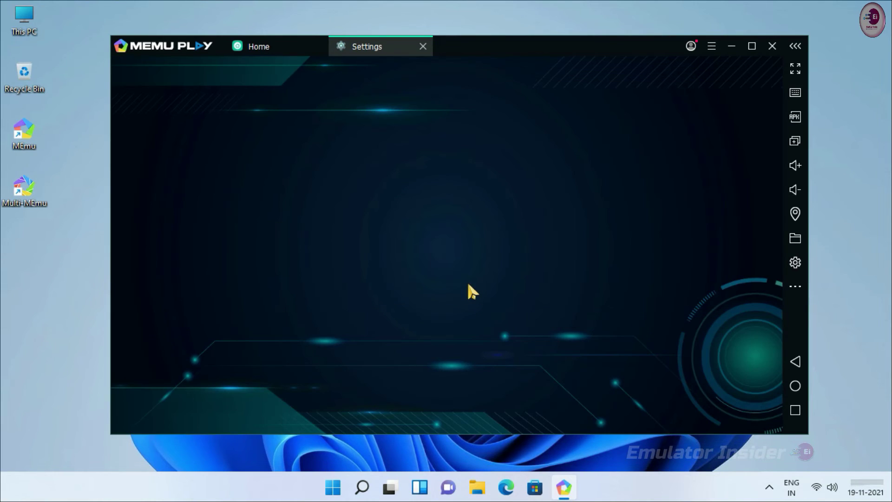
{"action": "left_click", "coordinate": [333, 239]}
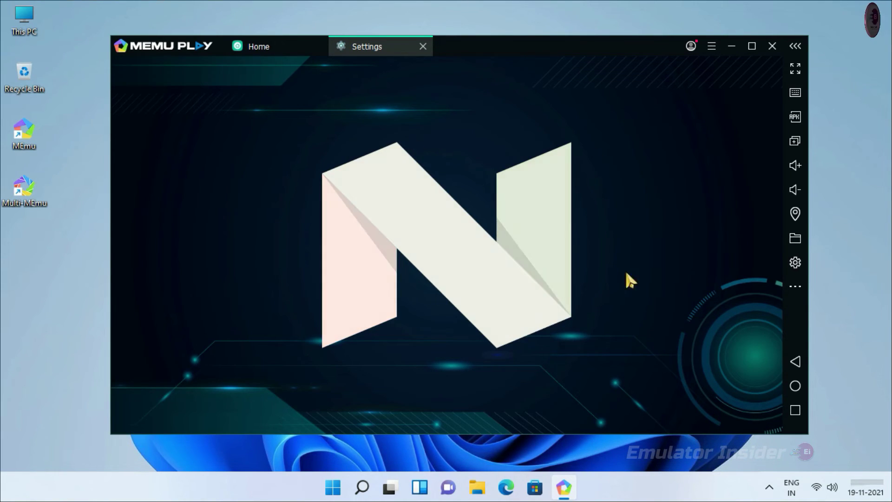
{"action": "left_click", "coordinate": [444, 271]}
{"action": "left_click", "coordinate": [421, 47]}
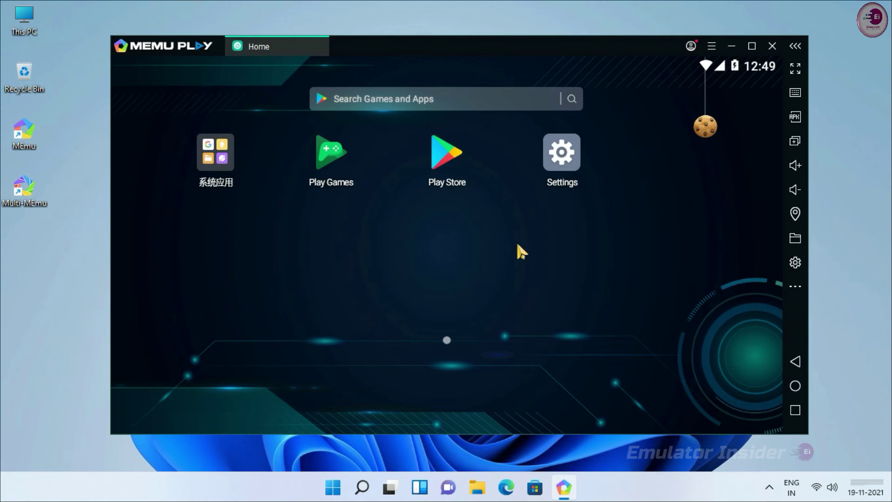